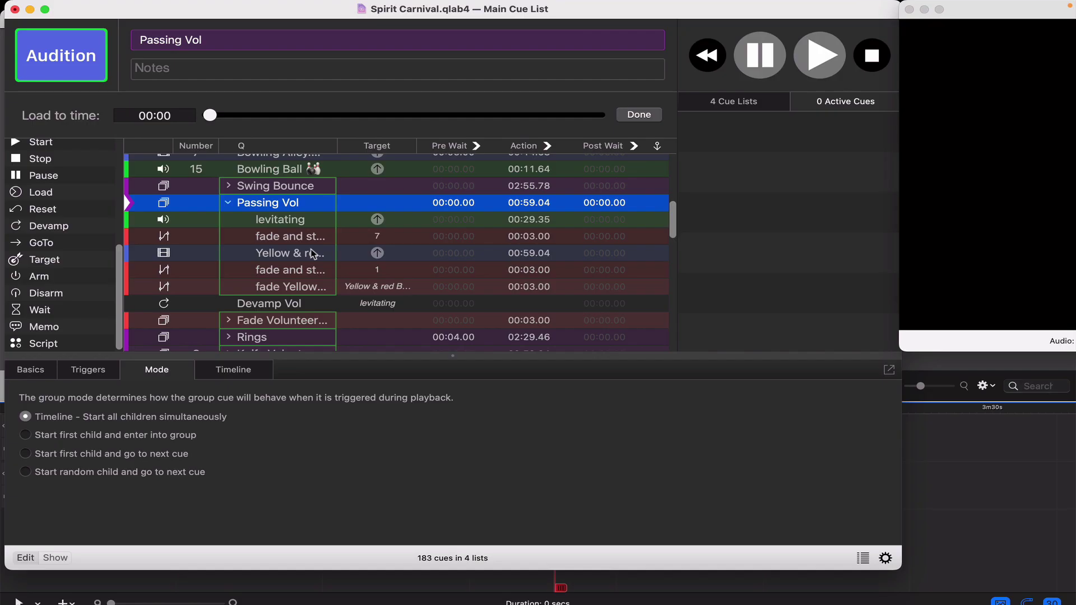
Select the levitating music cue under Passing Vol to reveal its slice markers
{"action": "scroll", "coordinate": [312, 254], "scroll_direction": "up", "scroll_amount": 1}
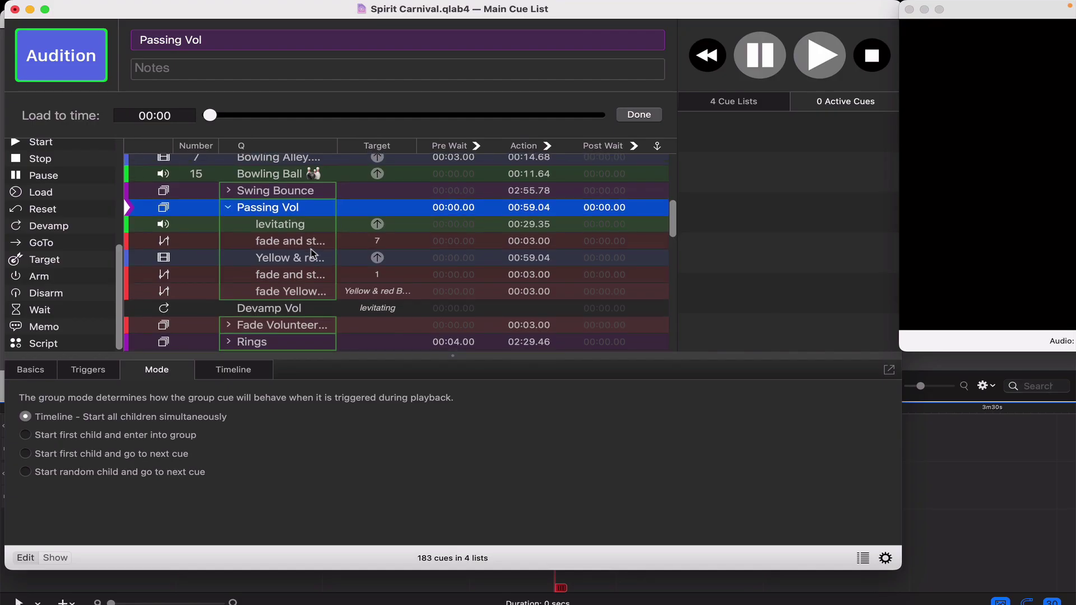
{"action": "left_click", "coordinate": [316, 241]}
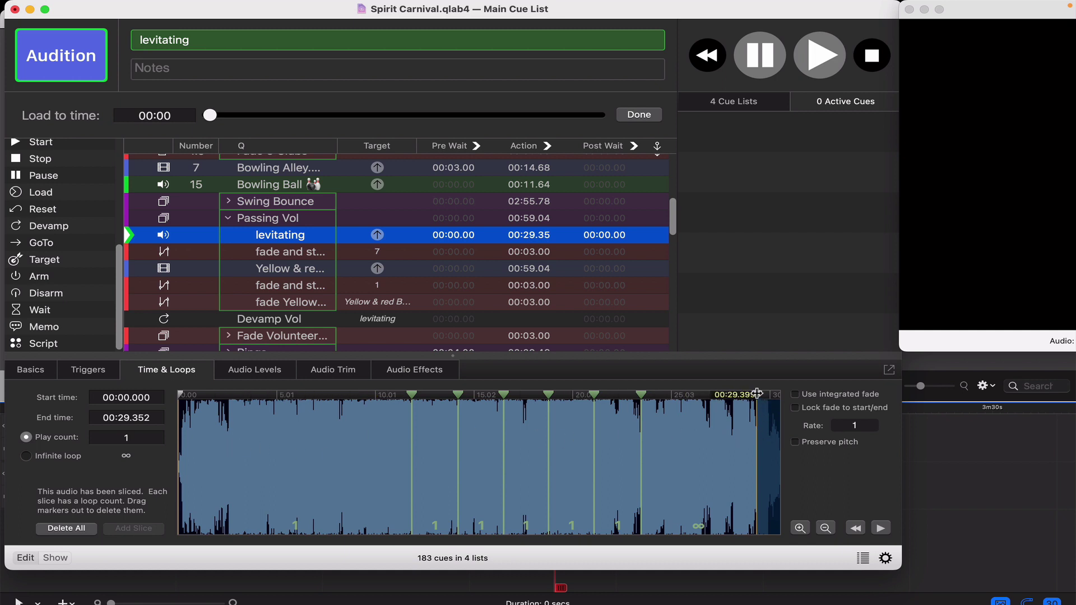
Scroll the cue list down to the Fade Volunteer Music group
{"action": "scroll", "coordinate": [252, 286], "scroll_direction": "down", "scroll_amount": 3}
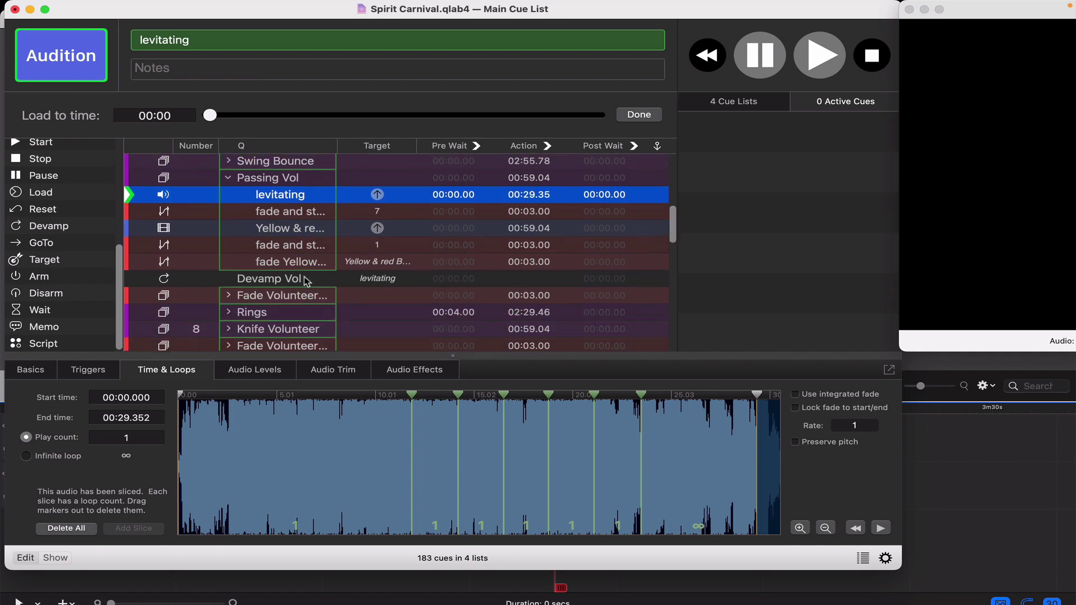
Expand Fade Volunteer Music and preview the second levitating cue's trimmed tail
{"action": "left_click", "coordinate": [229, 286]}
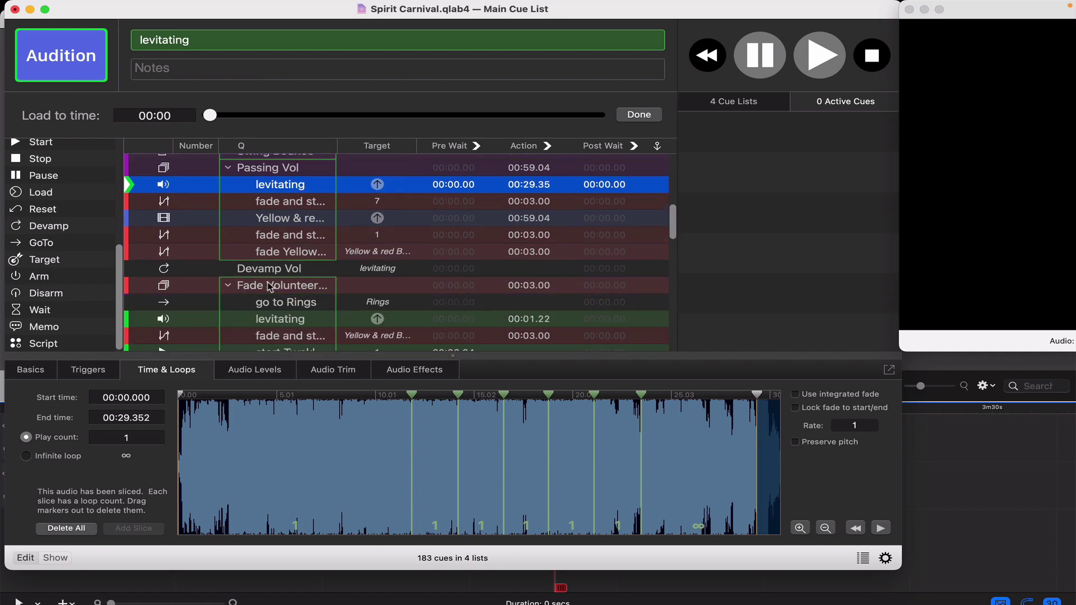
{"action": "left_click", "coordinate": [271, 316]}
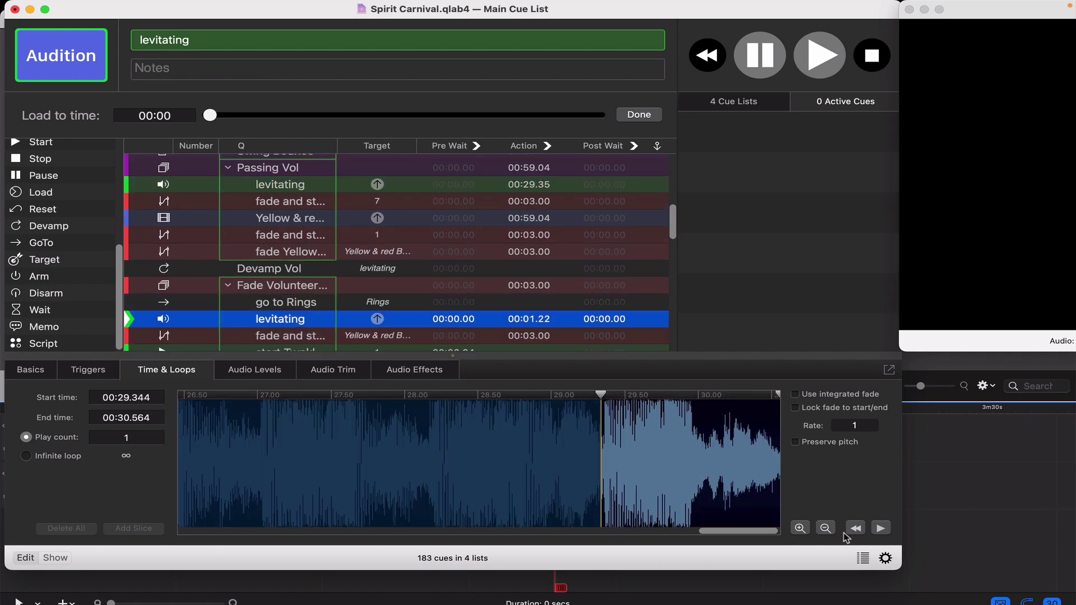
{"action": "left_click", "coordinate": [879, 529]}
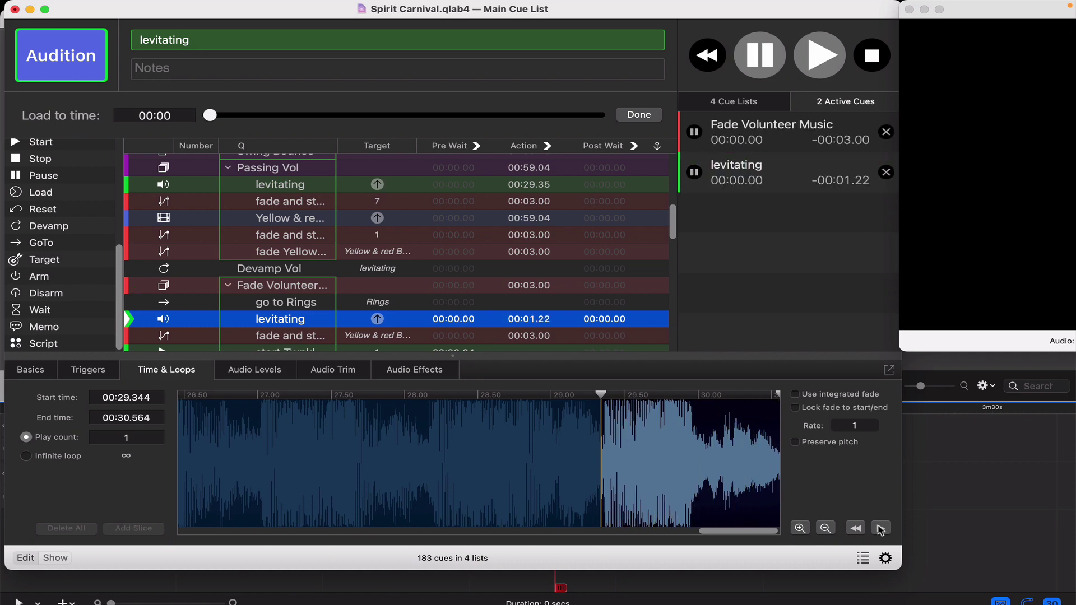
Collapse Fade Volunteer Music and return to the sliced levitating cue's waveform
{"action": "left_click", "coordinate": [228, 286]}
{"action": "left_click", "coordinate": [286, 185]}
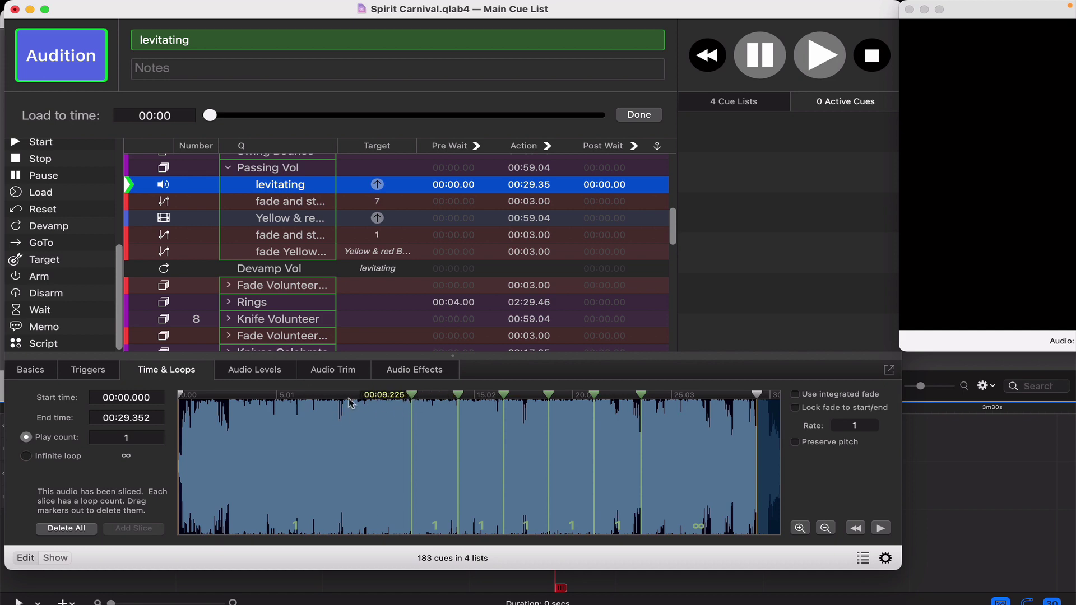
{"action": "left_click", "coordinate": [286, 426]}
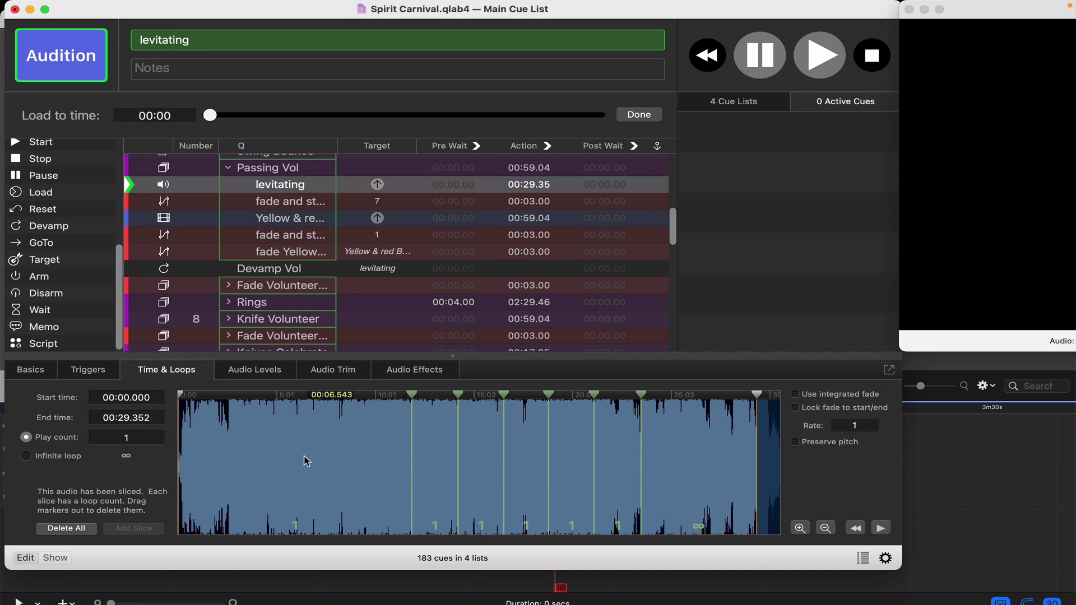
{"action": "left_click", "coordinate": [880, 529]}
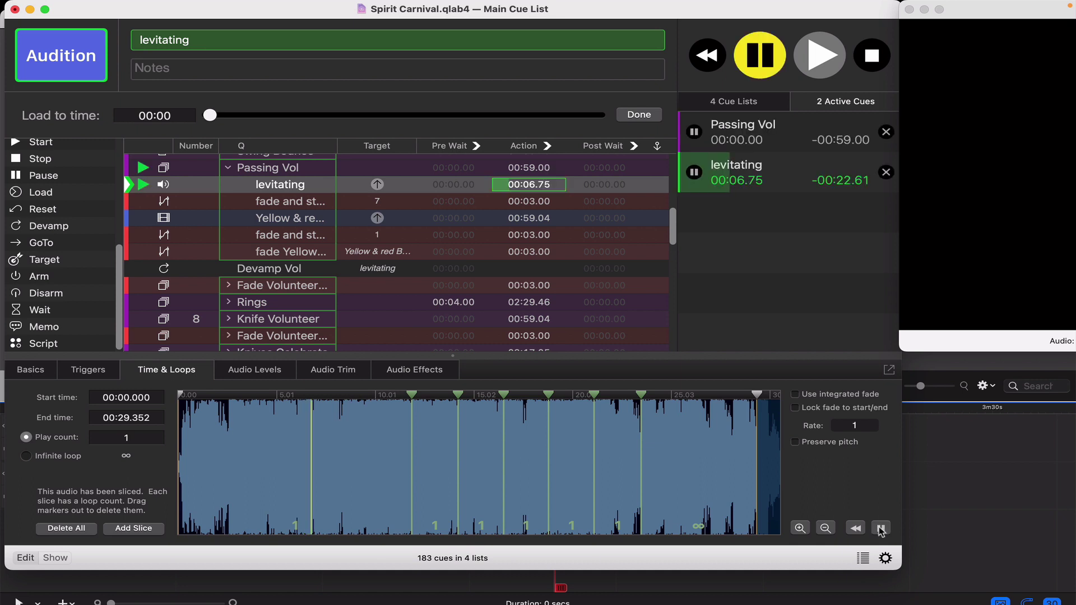
{"action": "key", "text": "m"}
{"action": "key", "text": "m"}
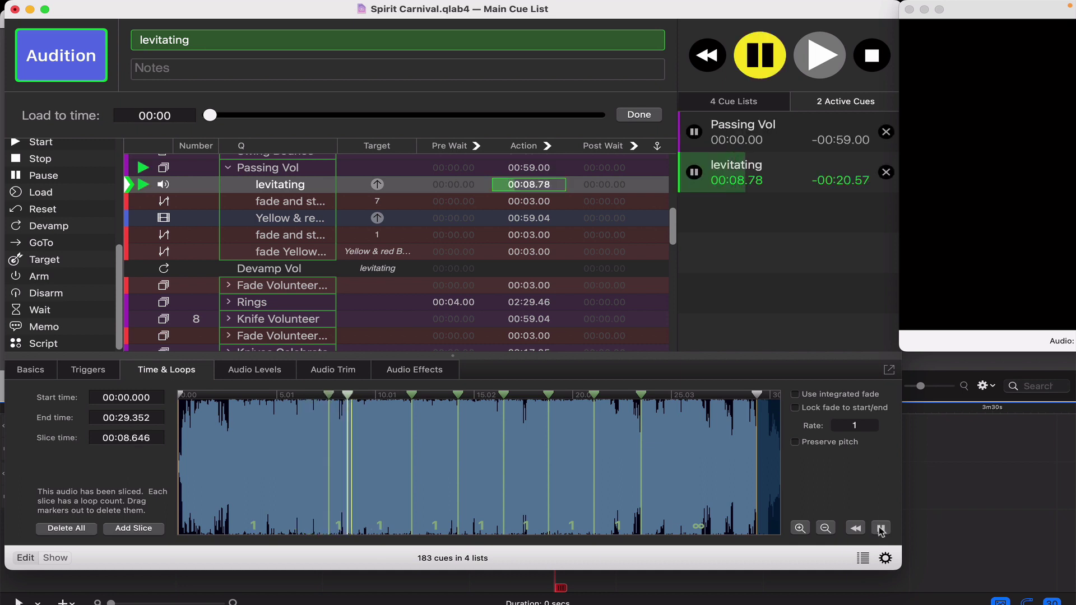
{"action": "key", "text": "m"}
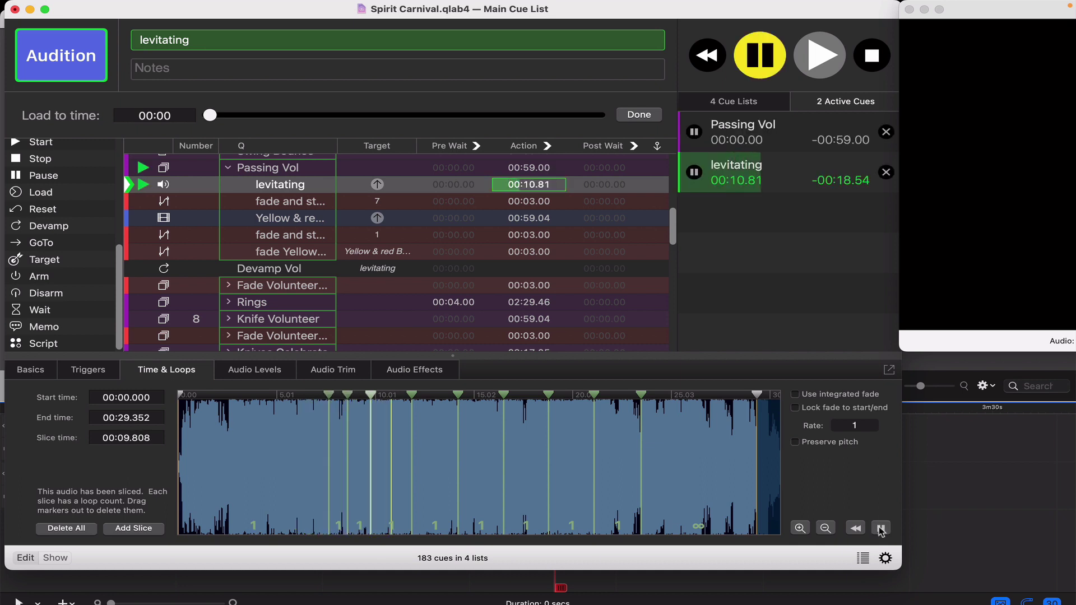
{"action": "key", "text": "m"}
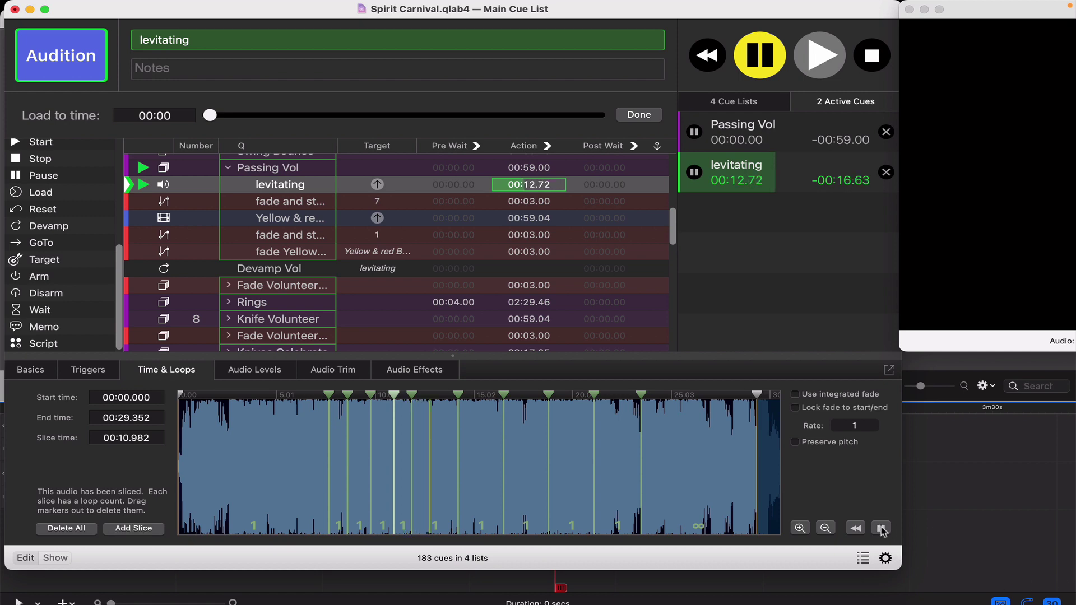
{"action": "left_click", "coordinate": [881, 529]}
{"action": "key", "text": "BackSpace"}
{"action": "key", "text": "BackSpace"}
{"action": "key", "text": "BackSpace"}
{"action": "key", "text": "BackSpace"}
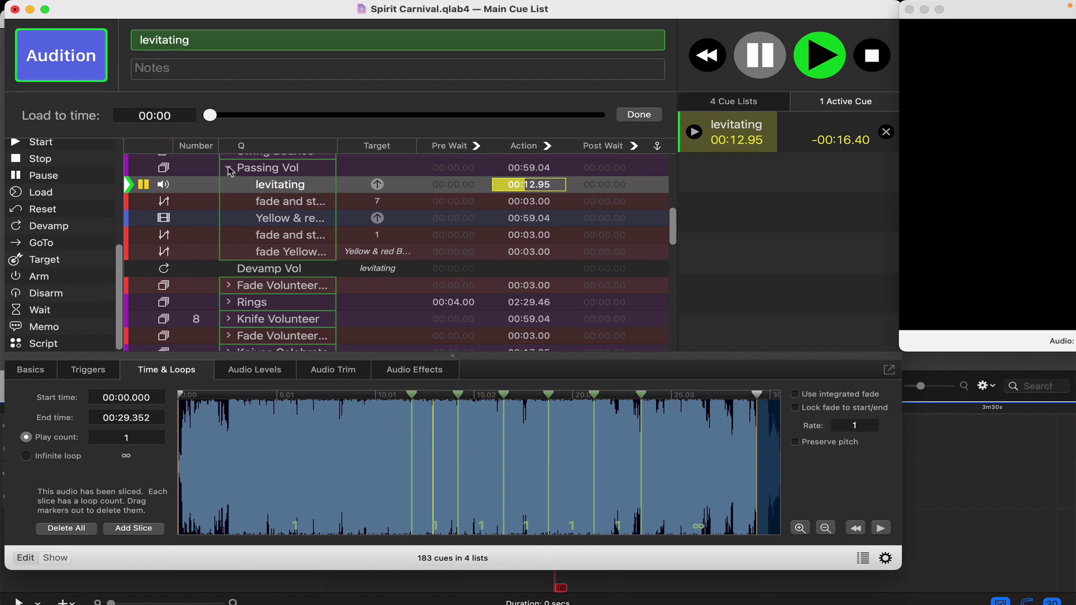
{"action": "key", "text": "Escape"}
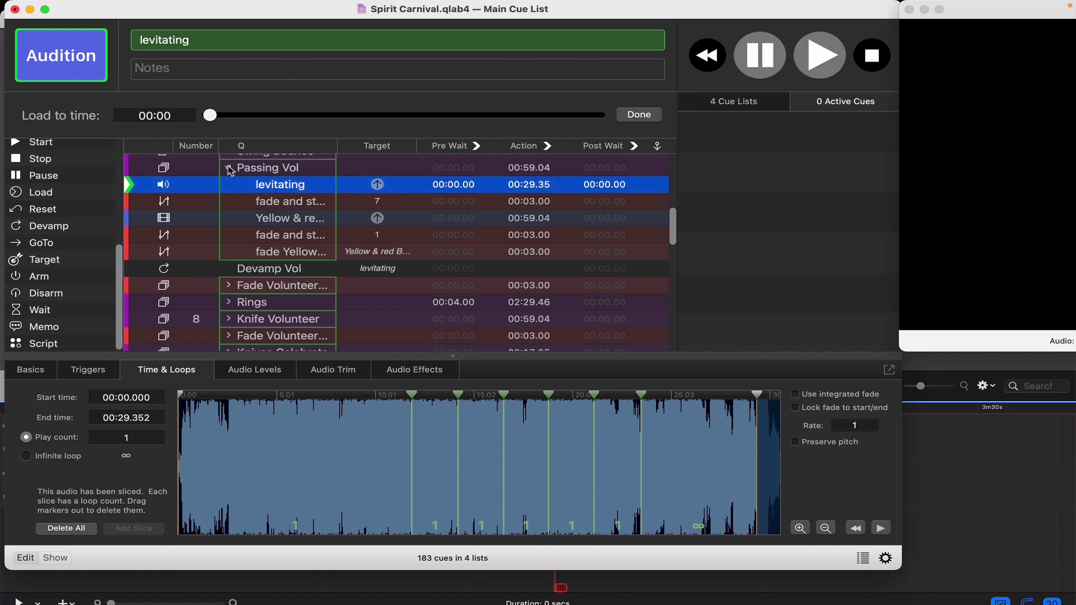
Collapse Passing Vol and check Devamp Vol's settings: 'Start next cue' and 'Stop target' enabled
{"action": "left_click", "coordinate": [229, 169]}
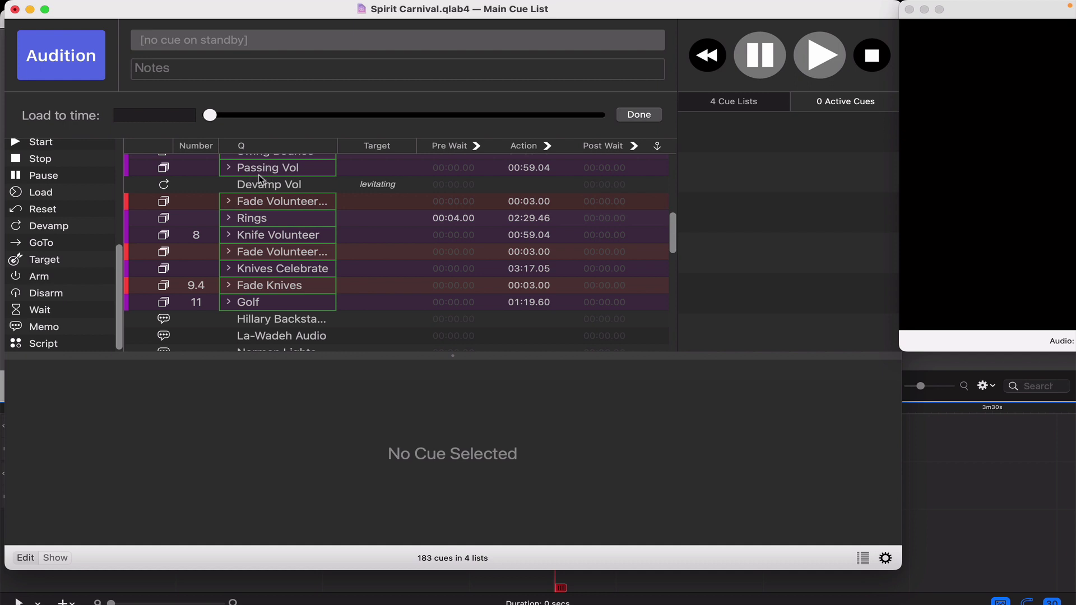
{"action": "left_click", "coordinate": [256, 184]}
{"action": "left_click", "coordinate": [168, 371]}
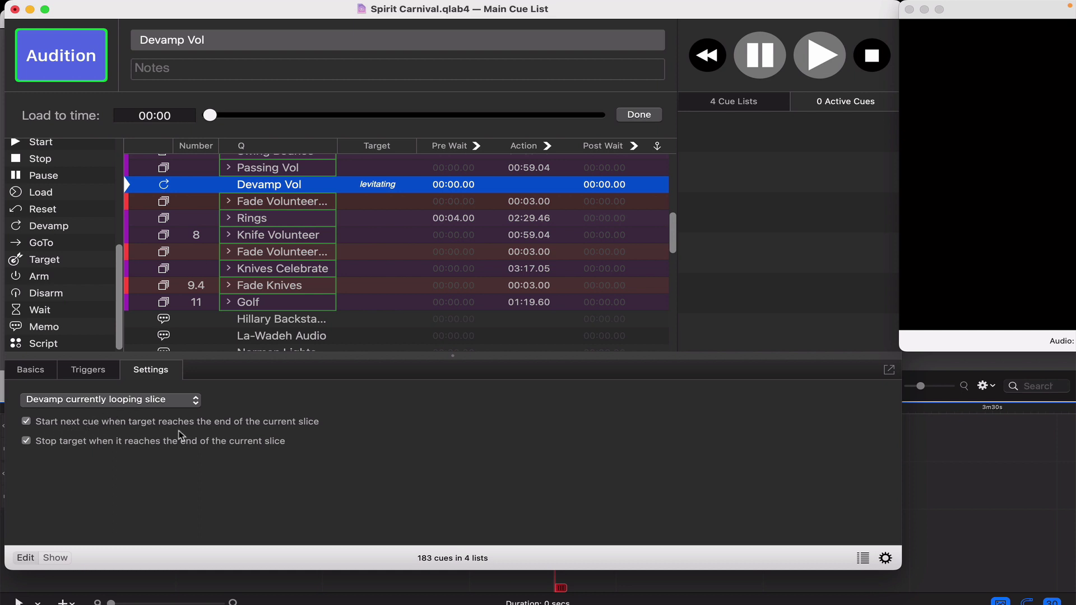
{"action": "left_click", "coordinate": [295, 203]}
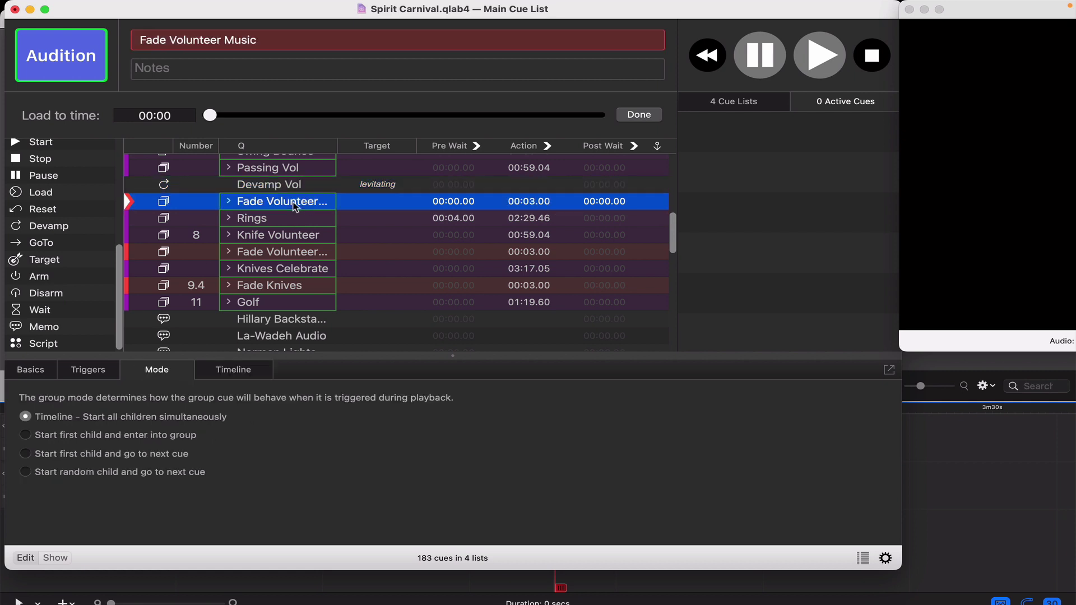
{"action": "left_click", "coordinate": [296, 186]}
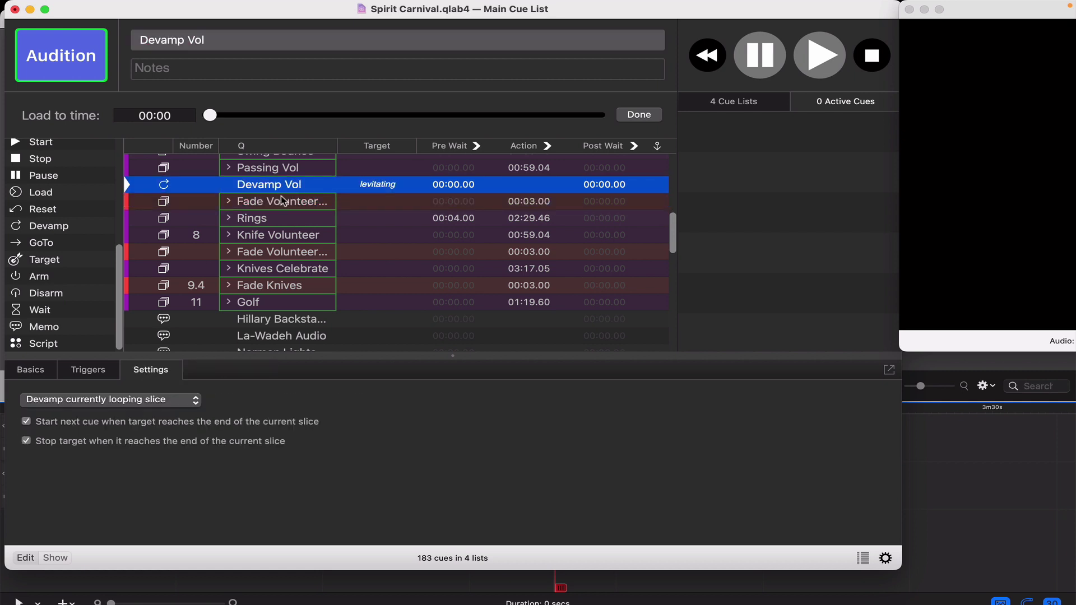
{"action": "left_click", "coordinate": [278, 203]}
{"action": "left_click", "coordinate": [294, 186]}
Expand Passing Vol to check its child cues, collapse it, and select Devamp Vol
{"action": "left_click", "coordinate": [275, 168]}
{"action": "left_click", "coordinate": [228, 168]}
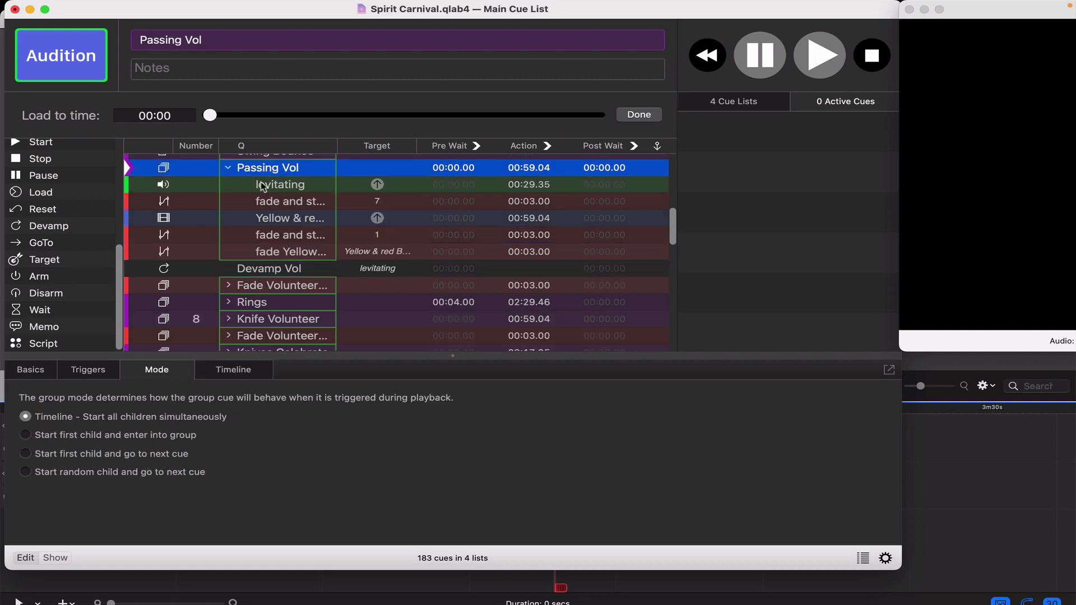
{"action": "left_click", "coordinate": [228, 168]}
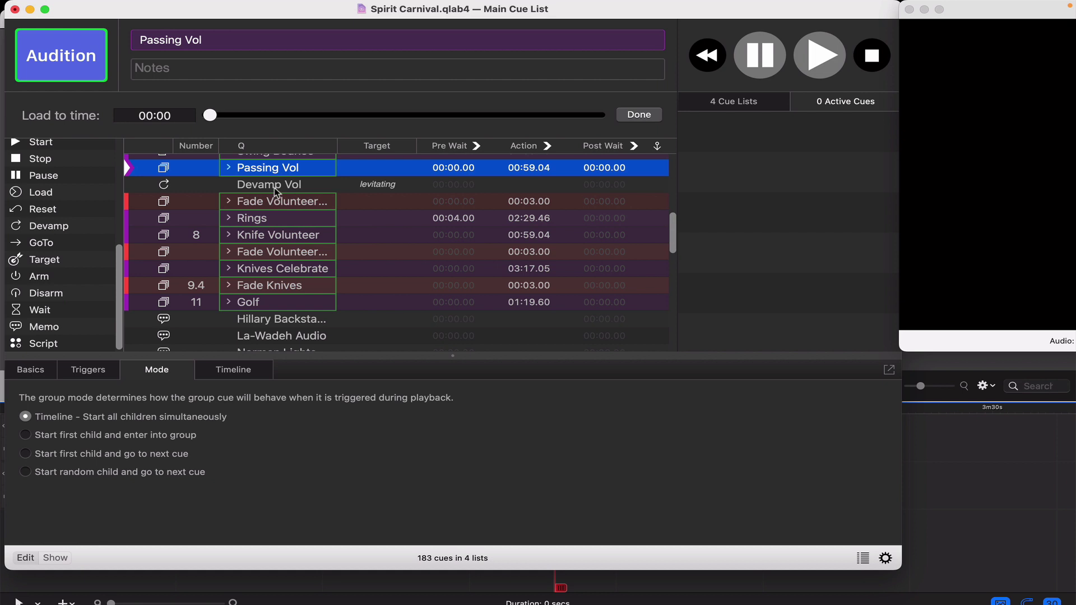
{"action": "left_click", "coordinate": [274, 186]}
Inspect Fade Volunteer Music's go to Rings cue, collapse the group, and place the playhead on Passing Vol
{"action": "left_click", "coordinate": [274, 203]}
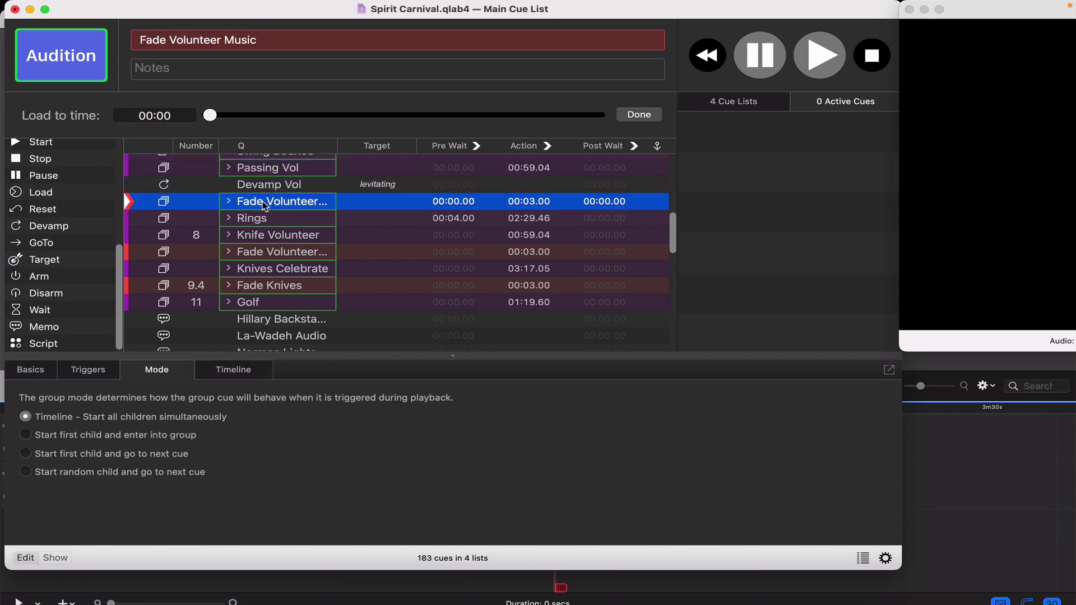
{"action": "left_click", "coordinate": [228, 201]}
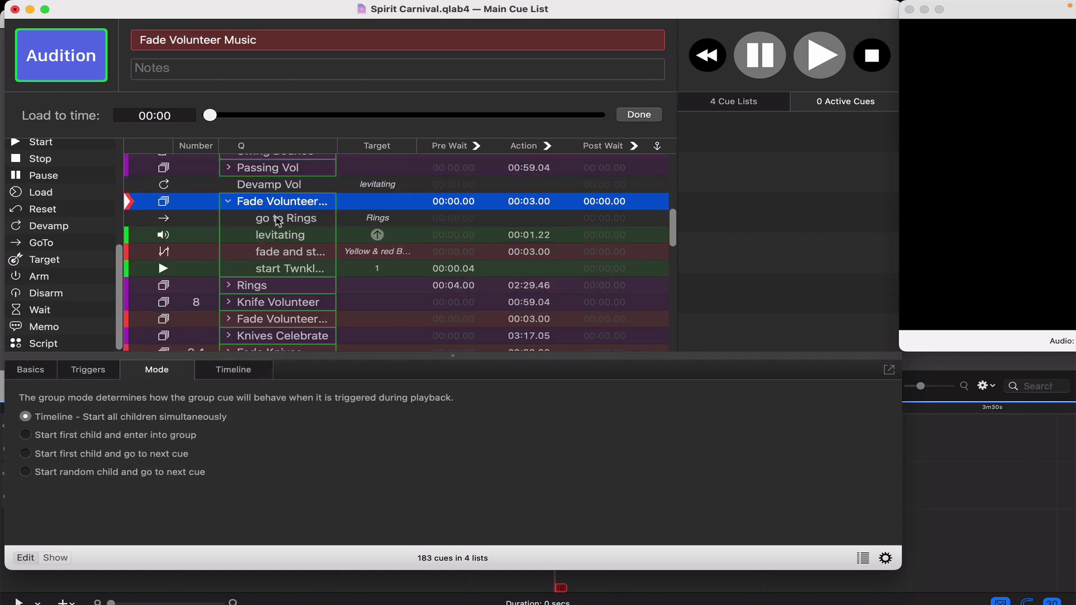
{"action": "left_click", "coordinate": [278, 221]}
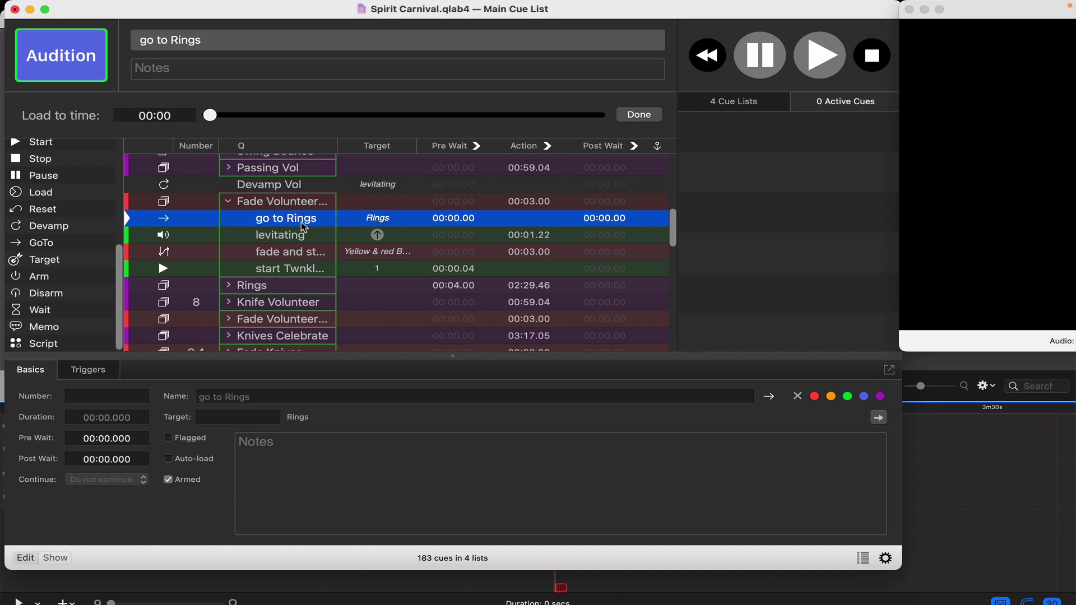
{"action": "left_click", "coordinate": [291, 287]}
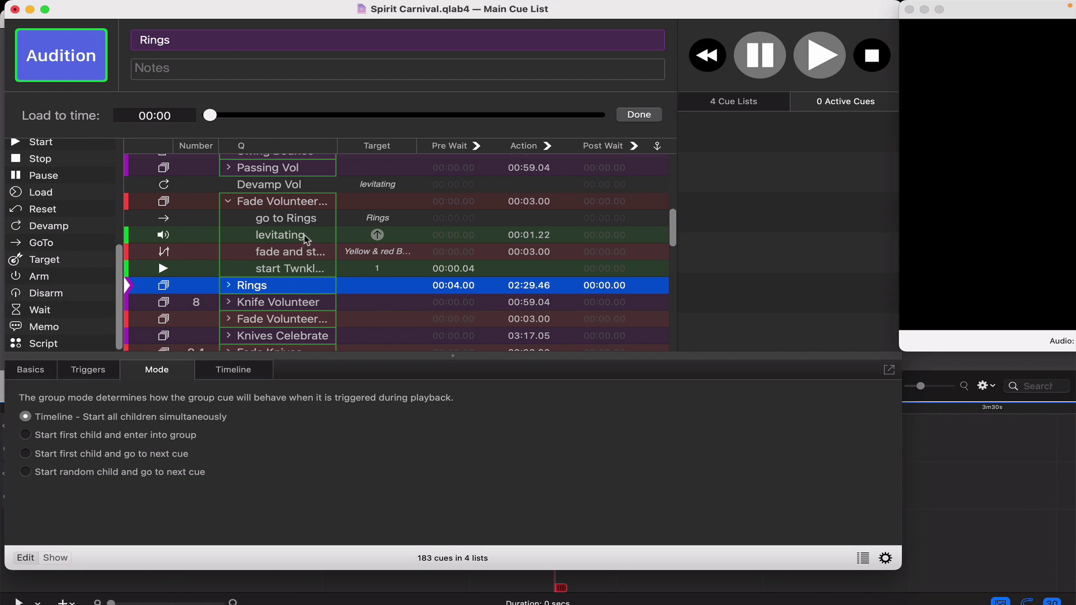
{"action": "left_click", "coordinate": [228, 201]}
{"action": "left_click", "coordinate": [291, 169]}
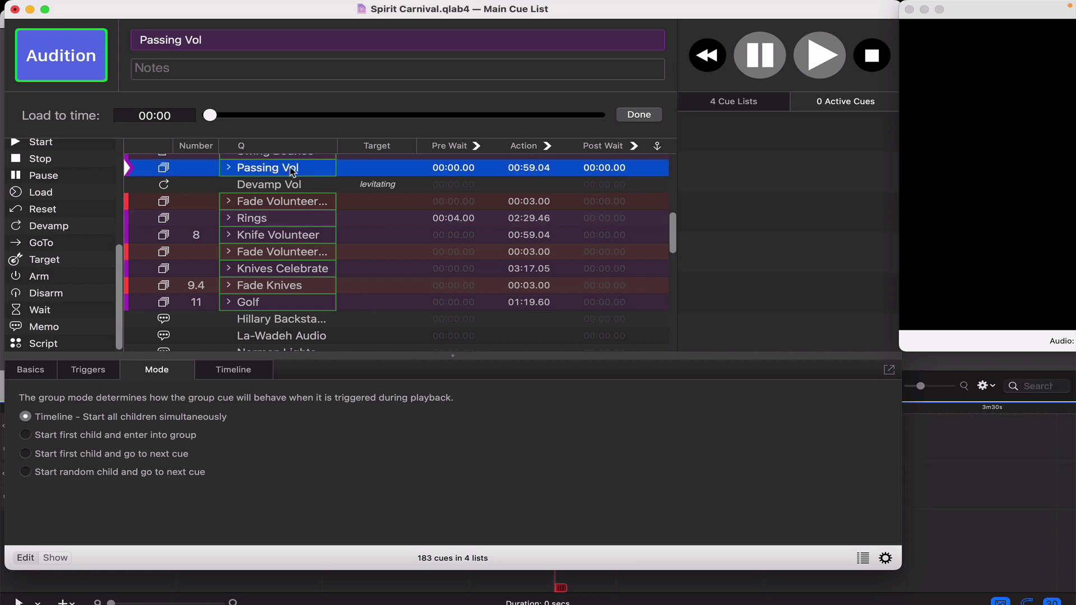
Run Passing Vol and expand it to watch the levitating music's slices play
{"action": "left_click", "coordinate": [85, 63]}
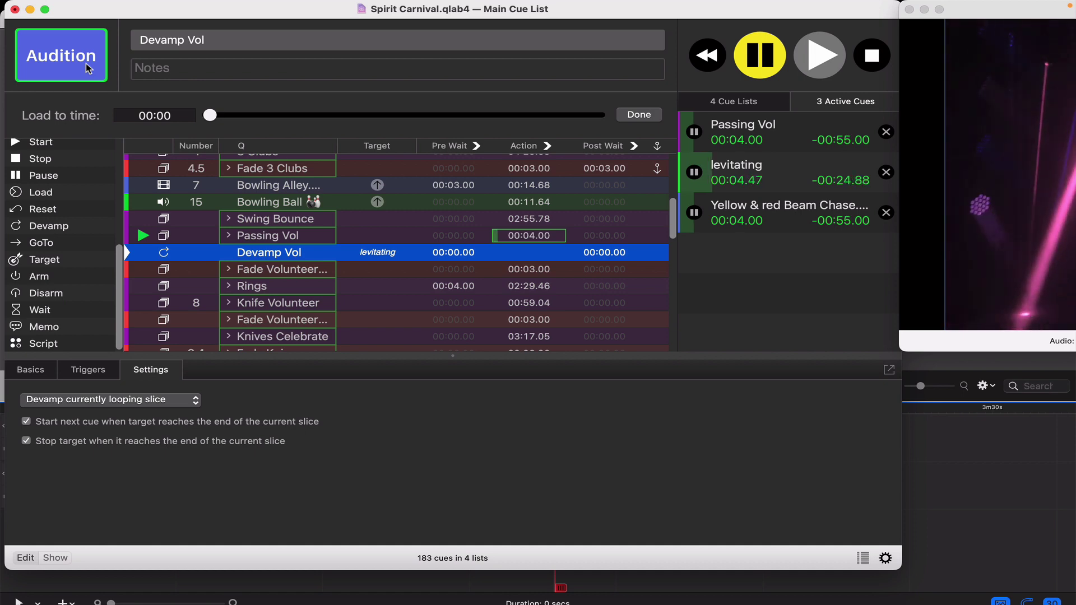
{"action": "left_click", "coordinate": [228, 236]}
{"action": "left_click", "coordinate": [274, 253]}
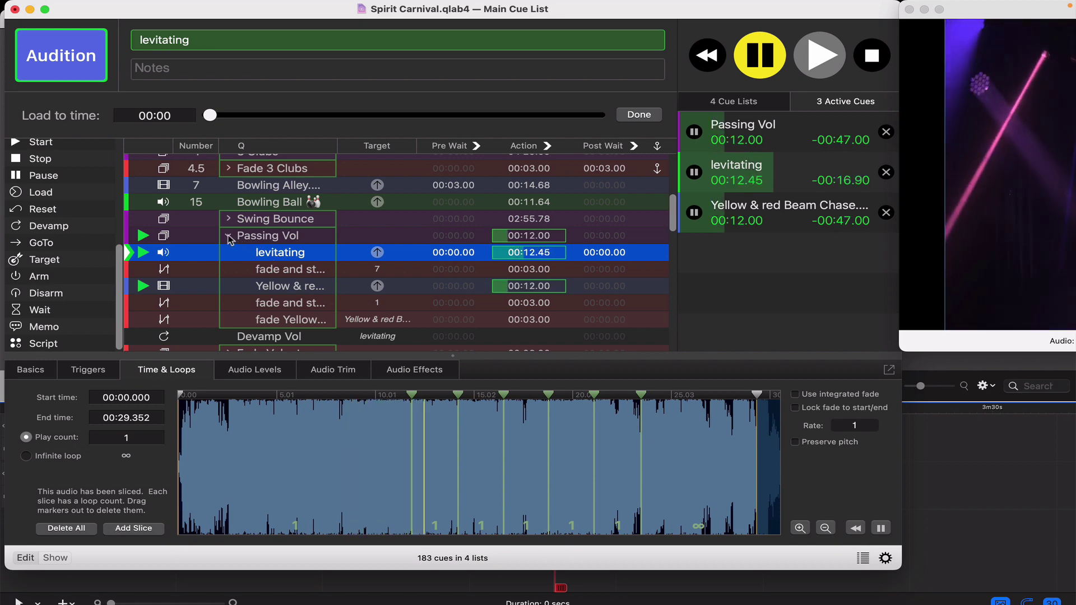
Fire the Devamp Vol cue so the music ends at its slice
{"action": "scroll", "coordinate": [297, 258], "scroll_direction": "down", "scroll_amount": 2}
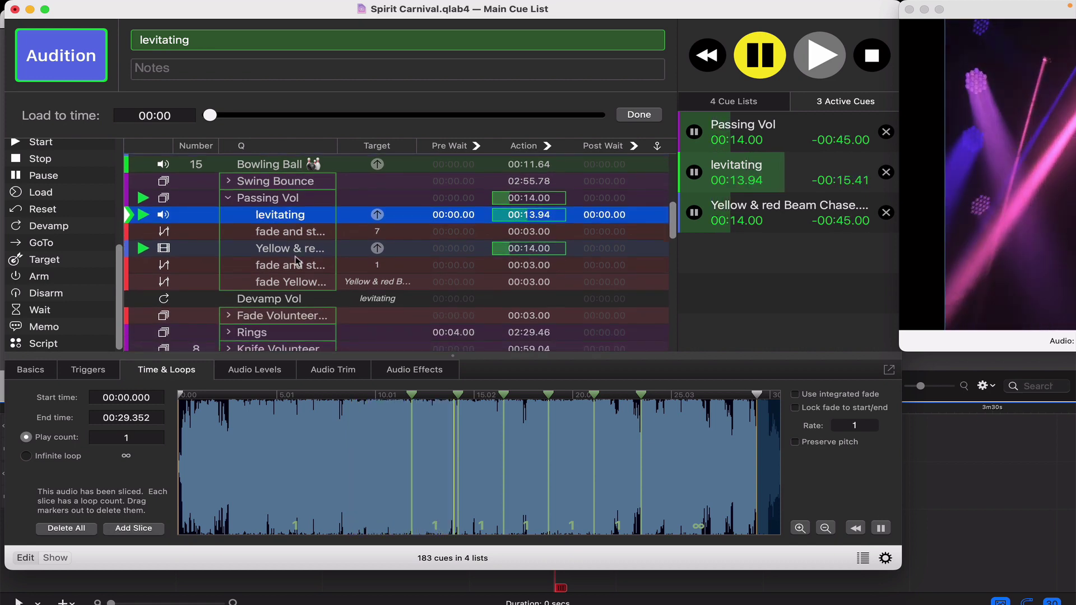
{"action": "left_click", "coordinate": [285, 299]}
{"action": "key", "text": "space"}
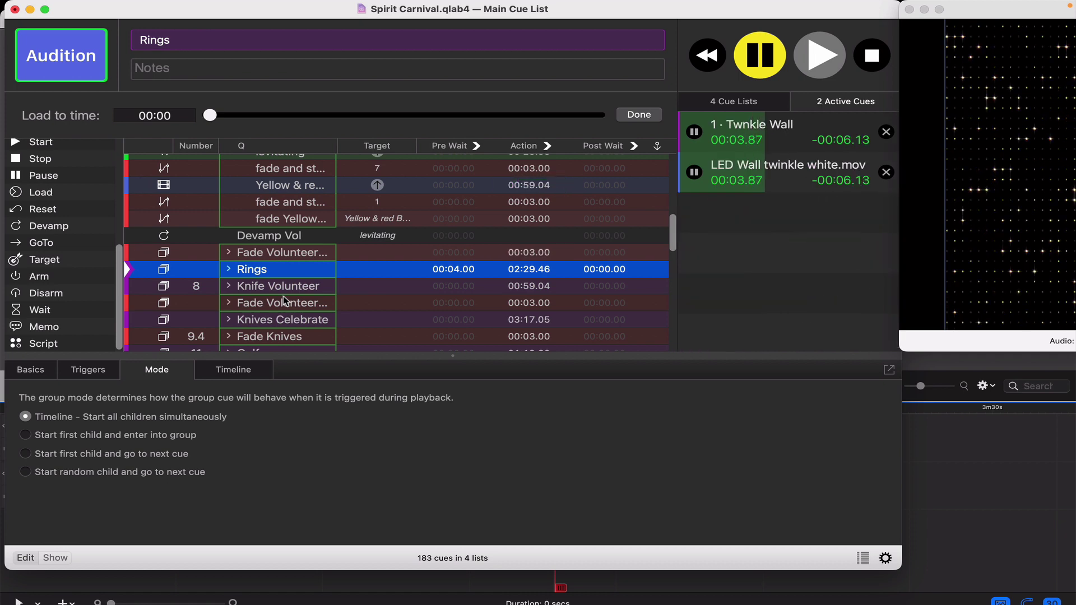
Select the Passing Vol group and collapse its child cues, leaving the playhead on it
{"action": "scroll", "coordinate": [284, 300], "scroll_direction": "up", "scroll_amount": 4}
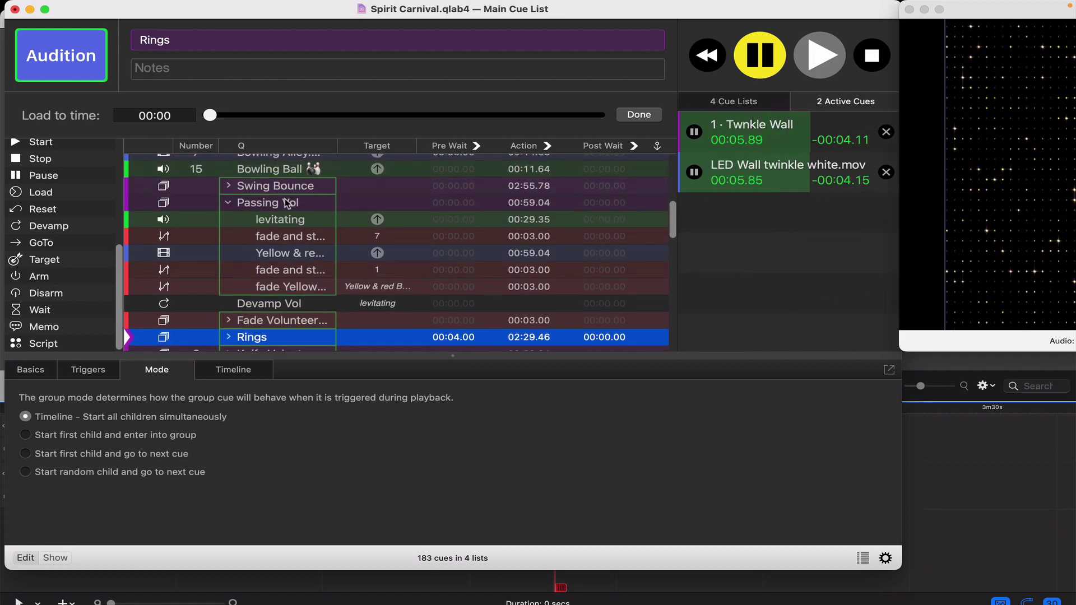
{"action": "scroll", "coordinate": [286, 203], "scroll_direction": "down", "scroll_amount": 3}
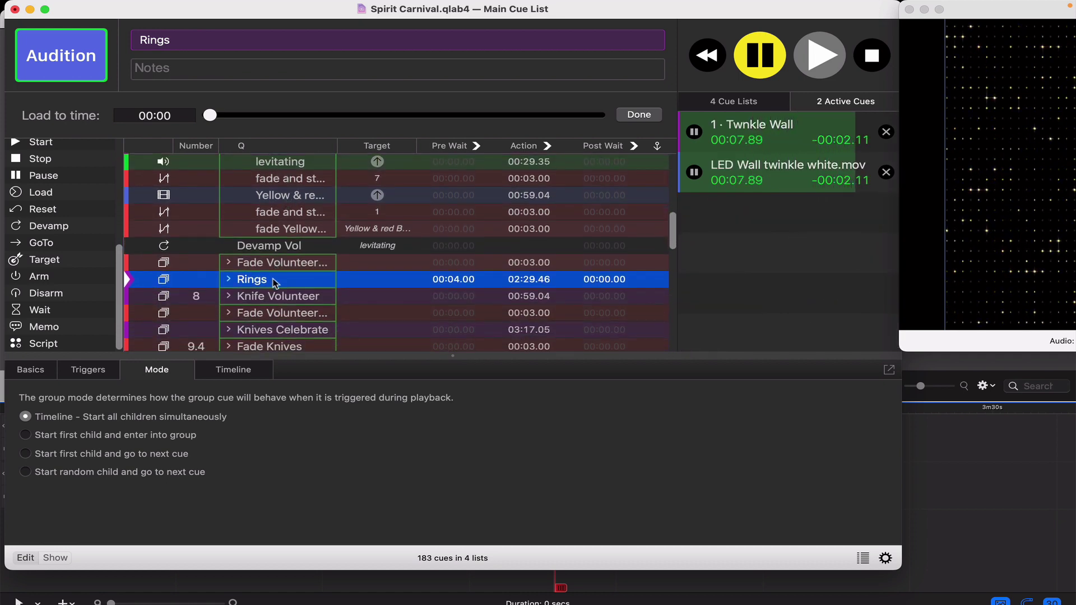
{"action": "left_click", "coordinate": [267, 263]}
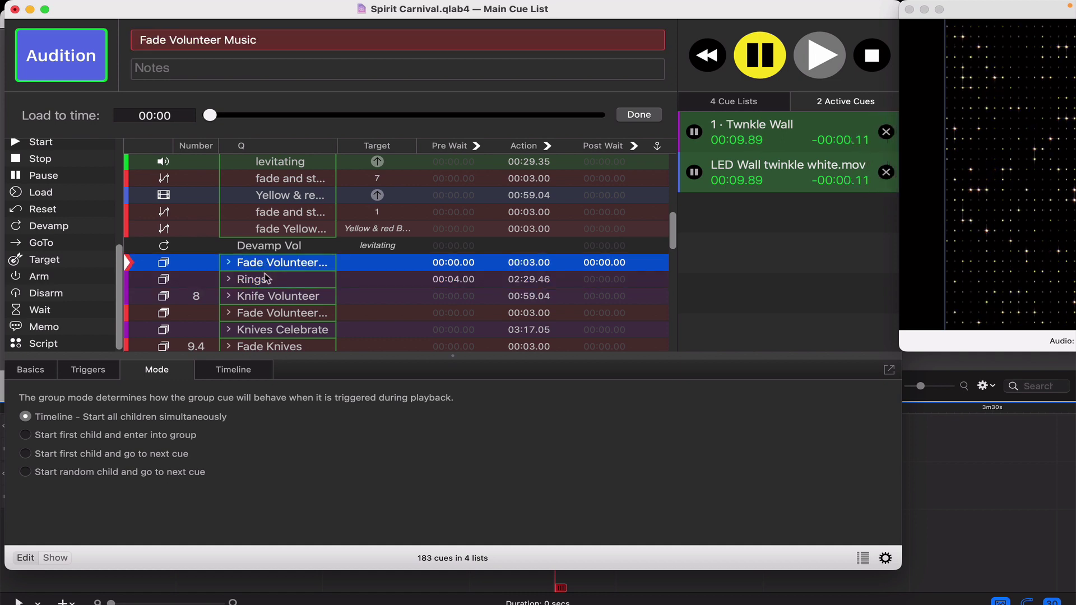
{"action": "left_click", "coordinate": [268, 279]}
{"action": "scroll", "coordinate": [283, 226], "scroll_direction": "up", "scroll_amount": 4}
{"action": "left_click", "coordinate": [230, 210]}
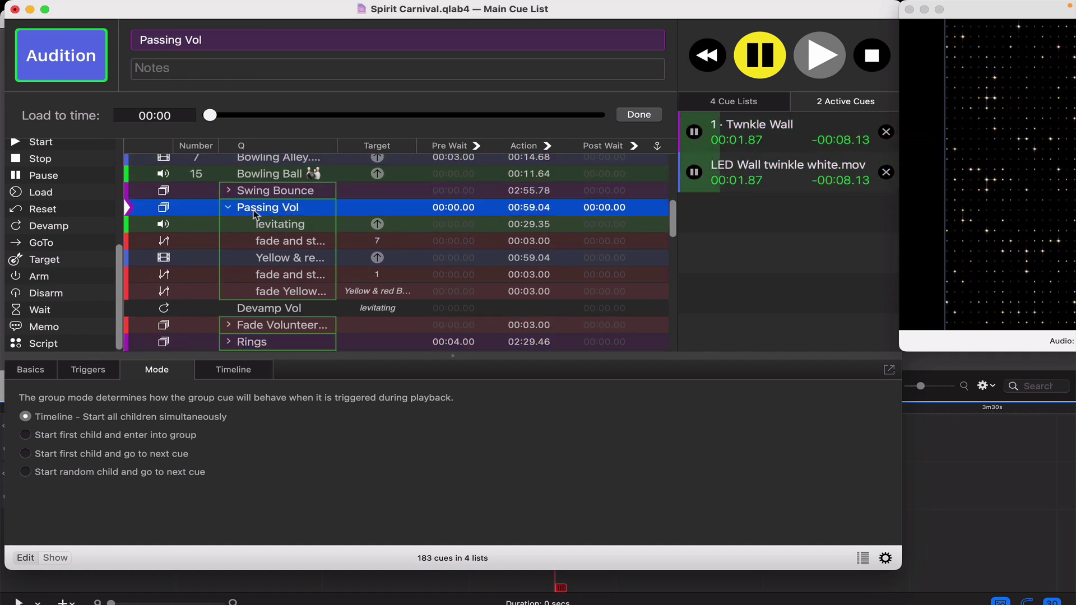
{"action": "left_click", "coordinate": [228, 207]}
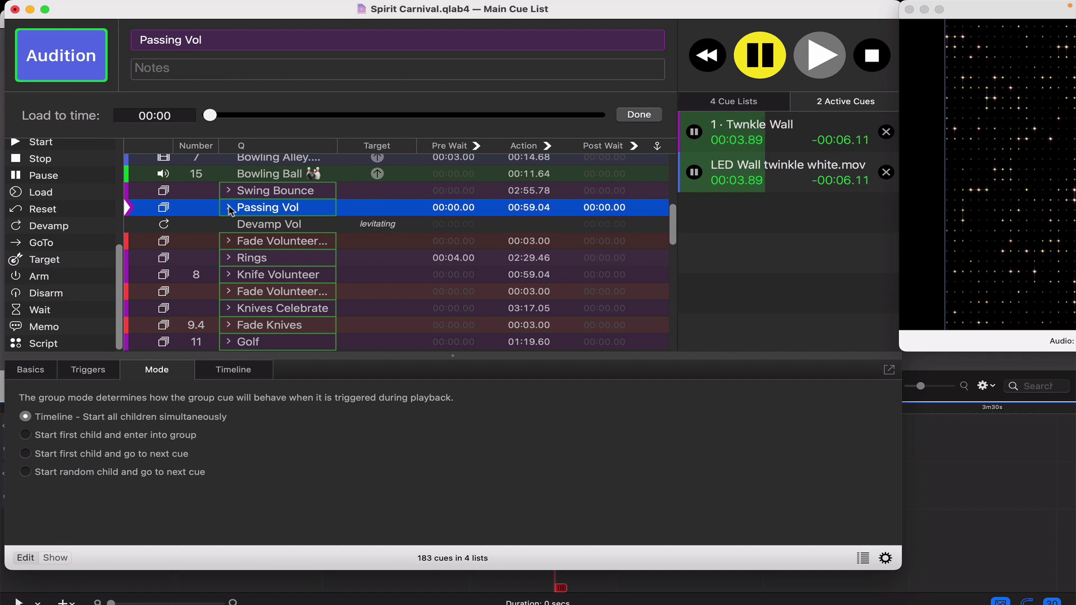